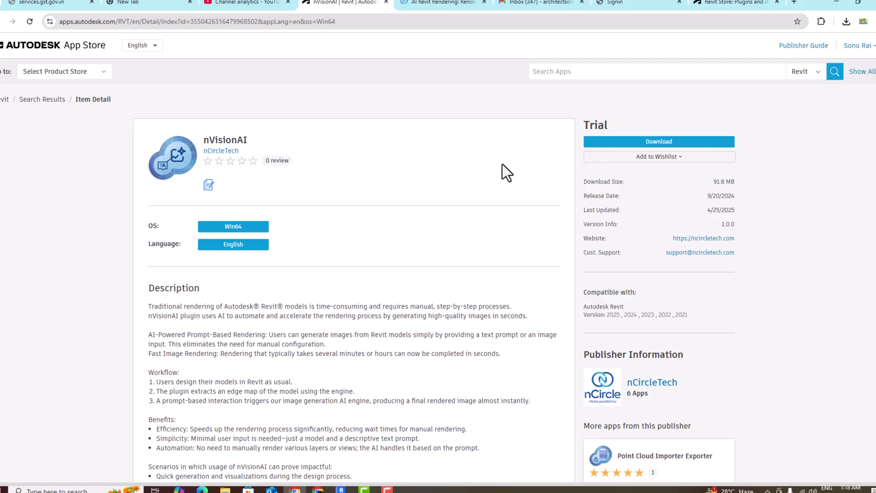
Download the nVisionAI plugin and show the existing nCircleTechnVisionAI (1) installer in its download folder.
click(647, 143)
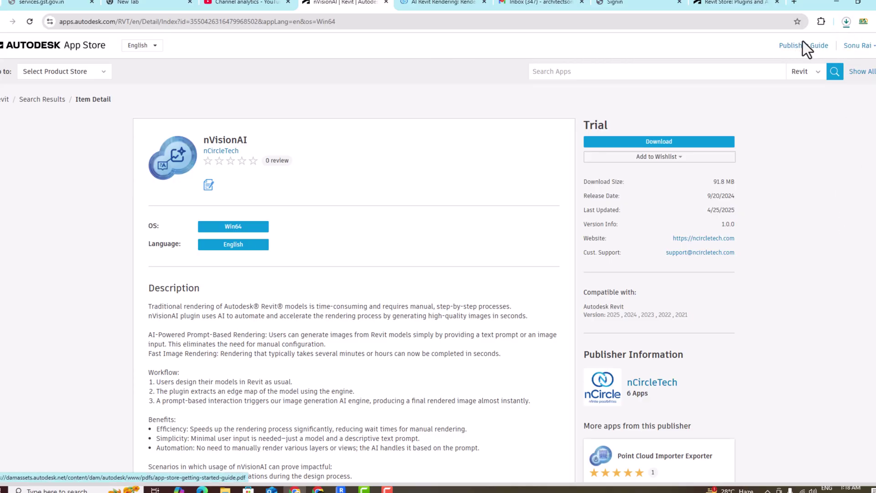
click(846, 22)
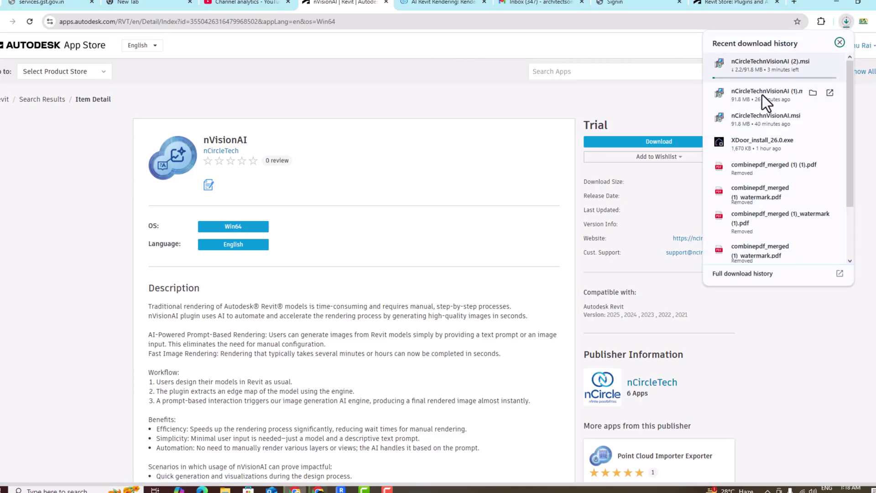
click(814, 92)
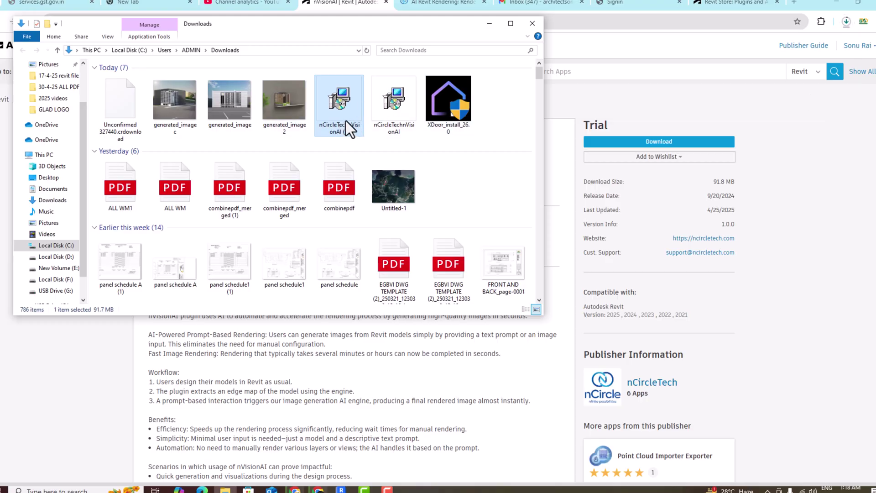
click(489, 25)
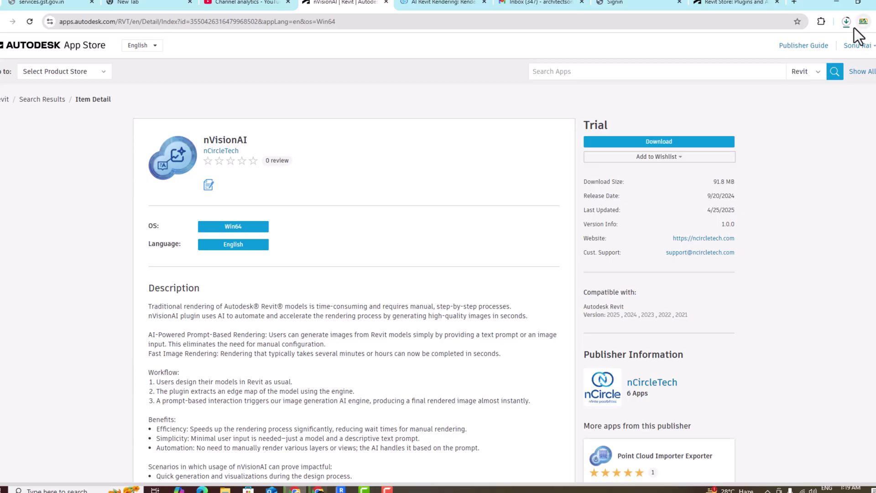
Review the nVisionAI compatibility and trial description, follow its ai.ncircletech.com link, and view the API key management dashboard.
scroll(716, 279, down, 1)
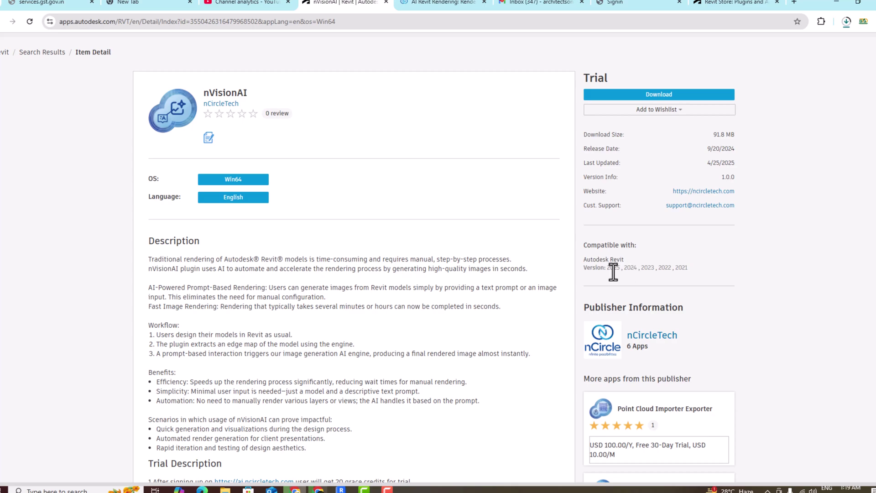
scroll(347, 233, down, 2)
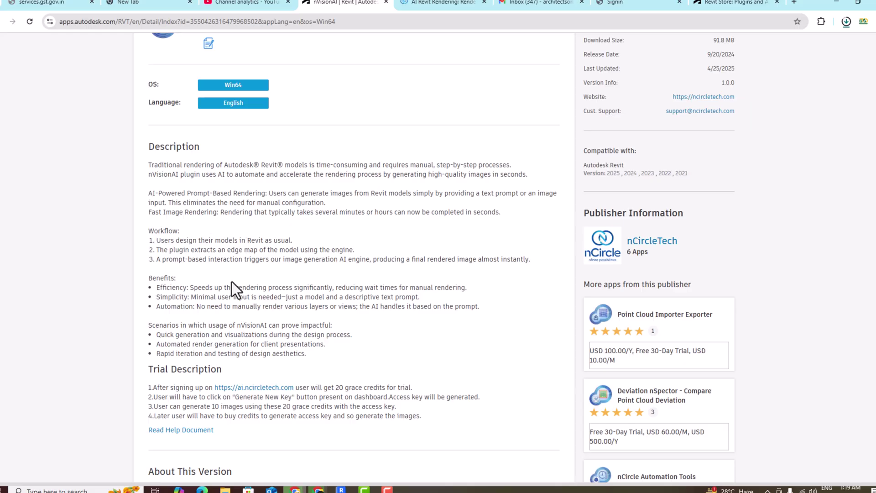
scroll(236, 289, down, 1)
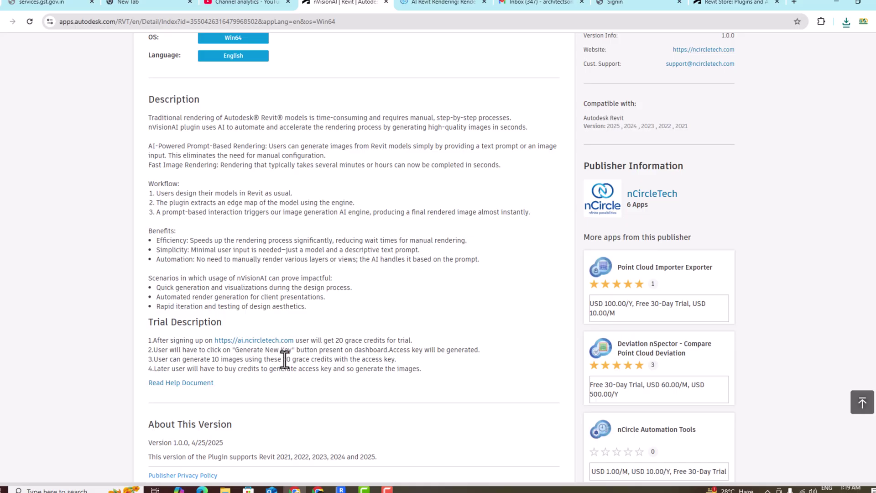
click(244, 349)
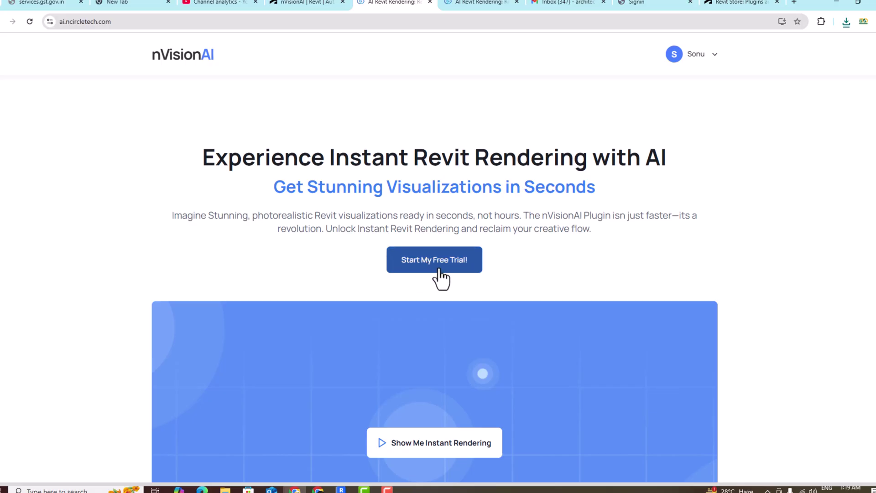
click(468, 4)
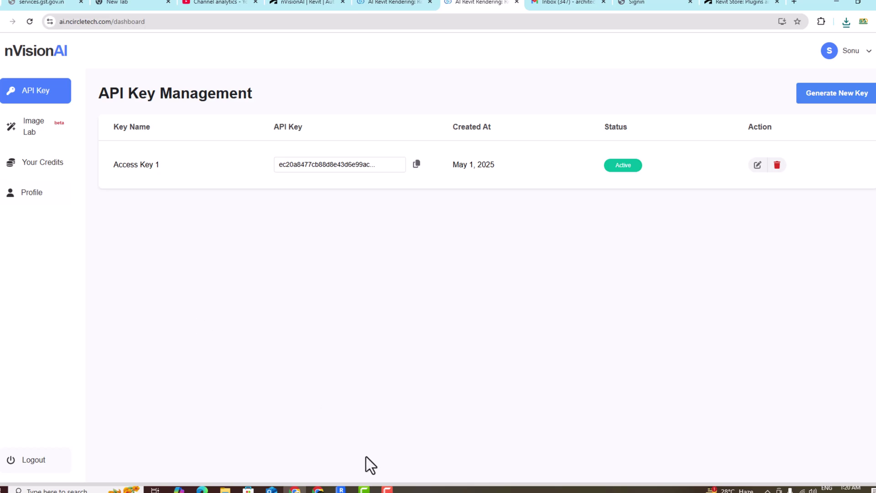
Switch to Revit, open the nVisionAI image generator, and capture the apartment building's 3D view as the reference image.
click(342, 490)
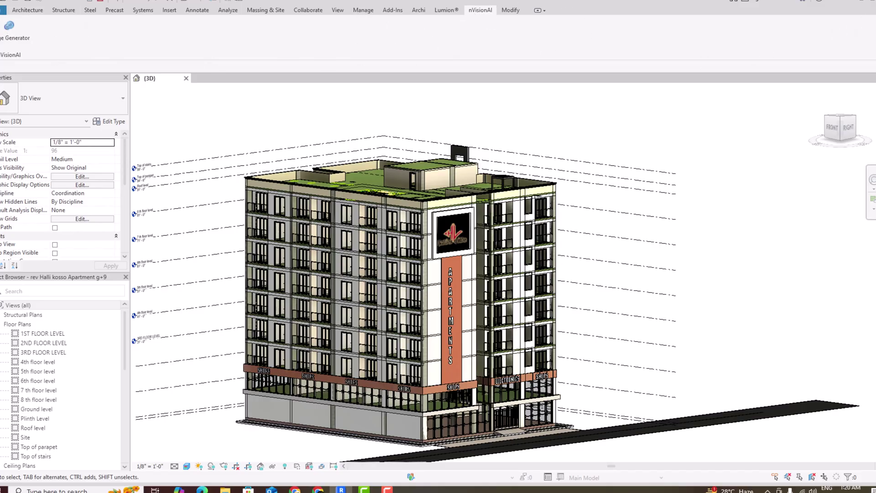
scroll(503, 127, down, 2)
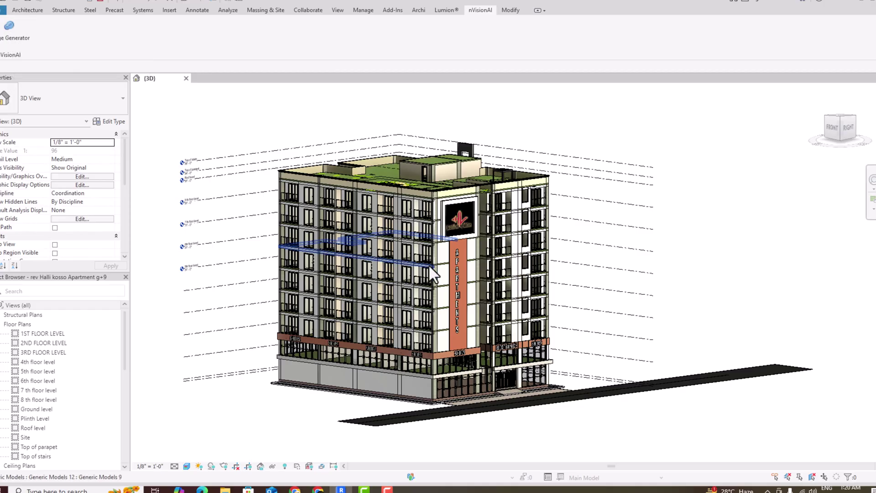
click(15, 38)
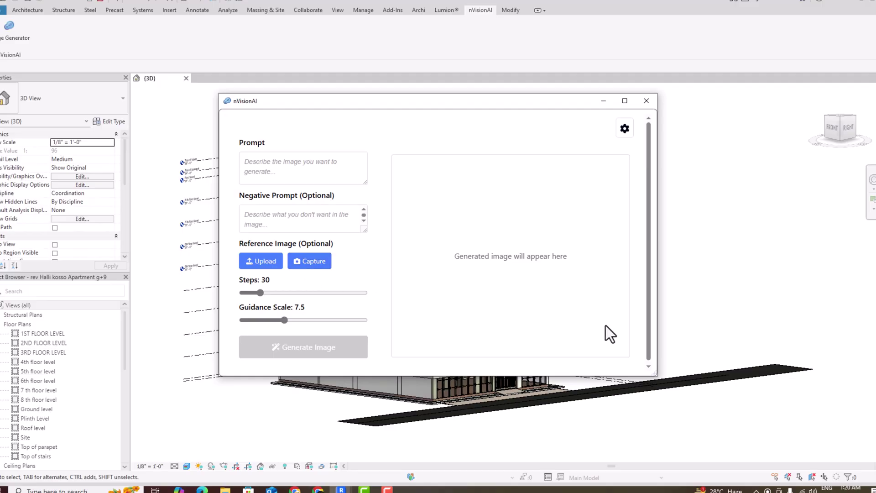
mouse_move(556, 105)
mouse_down()
mouse_move(439, 177)
mouse_move(525, 372)
mouse_move(867, 131)
mouse_move(582, 130)
mouse_move(426, 96)
mouse_move(483, 110)
mouse_up()
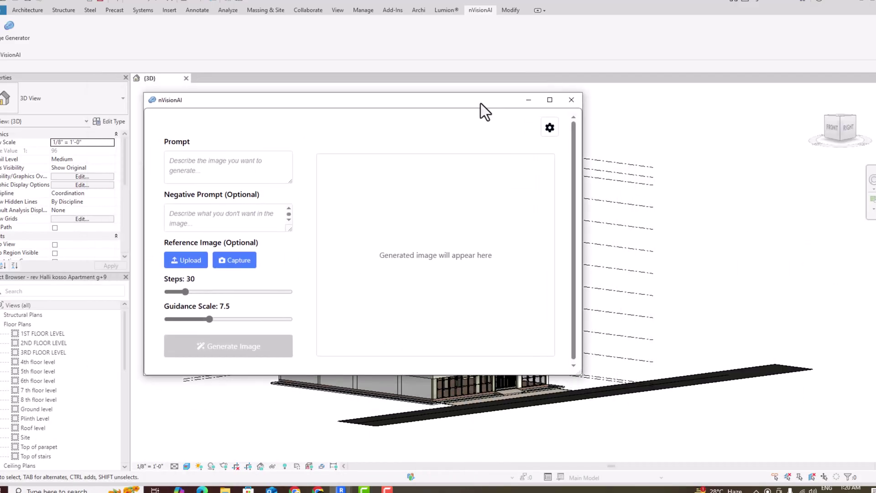
click(234, 269)
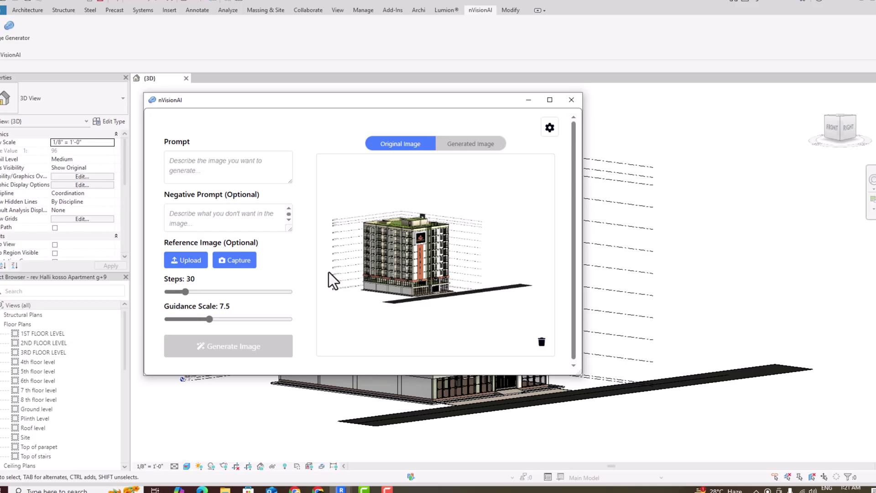
Enter the prompt "create exterior scene with white wall paint and transparent window" and try to generate the image.
click(200, 169)
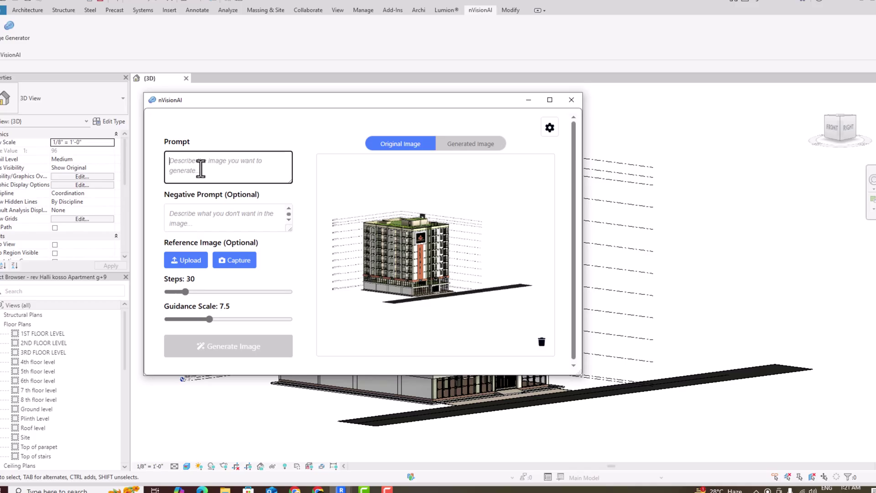
text(cre)
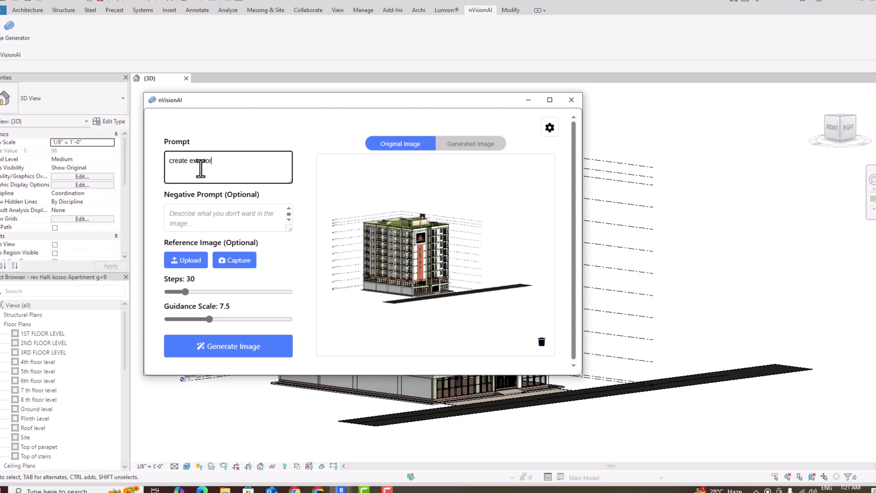
text(ate exterior scene with white wall pa)
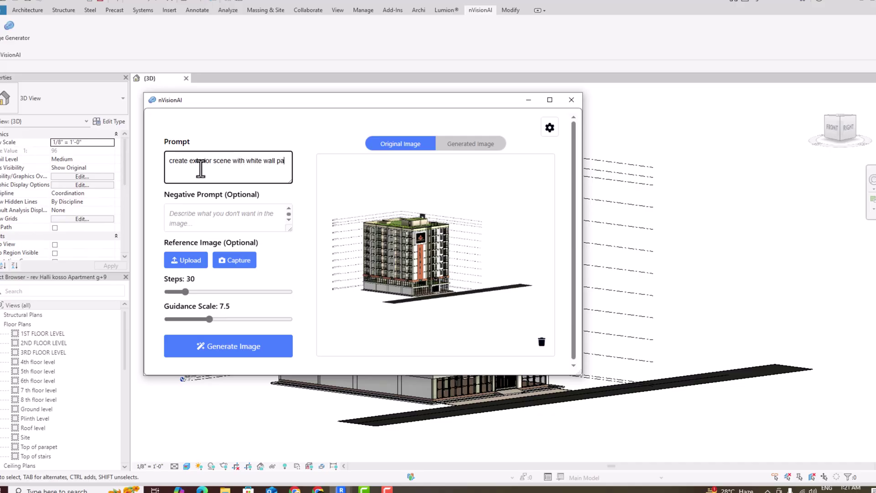
text(int and transparent window)
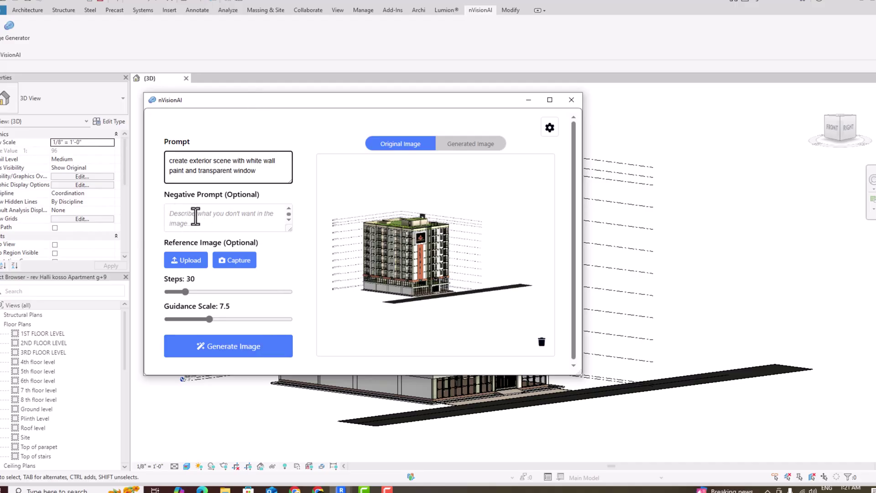
click(219, 353)
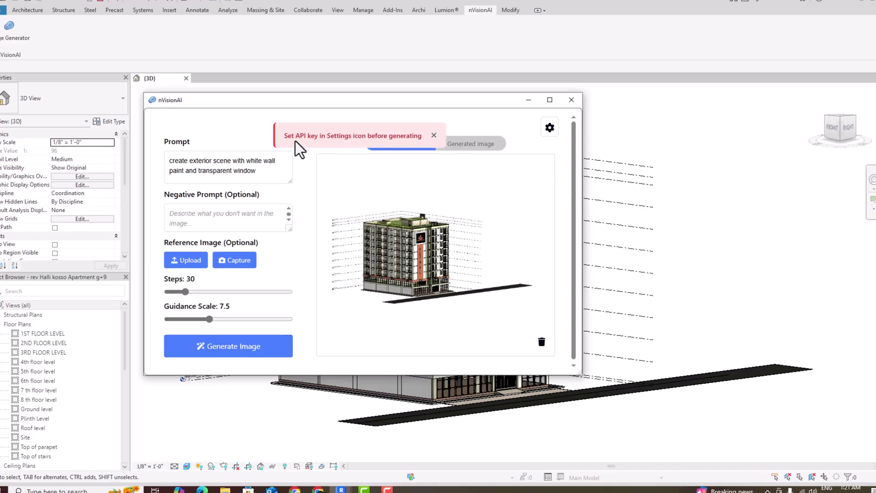
Paste and save the API key in the nVisionAI key settings, and generate the image from the captured view.
click(550, 129)
click(297, 232)
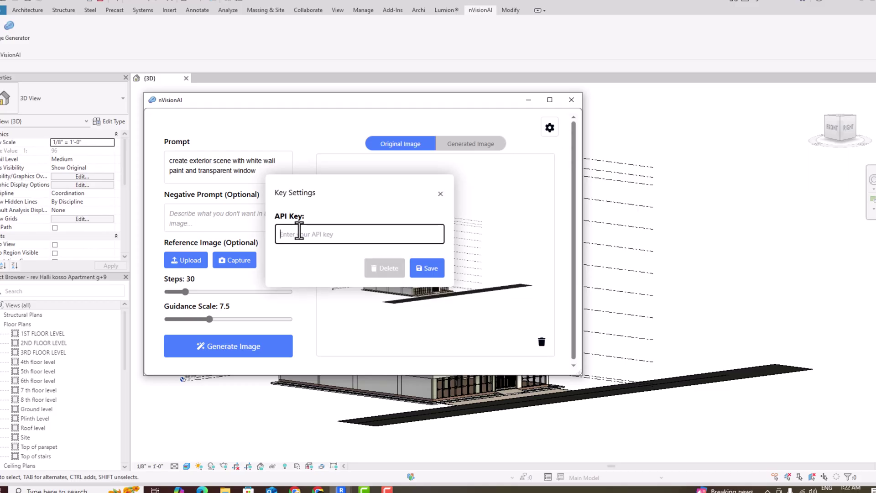
right_click(301, 233)
click(327, 303)
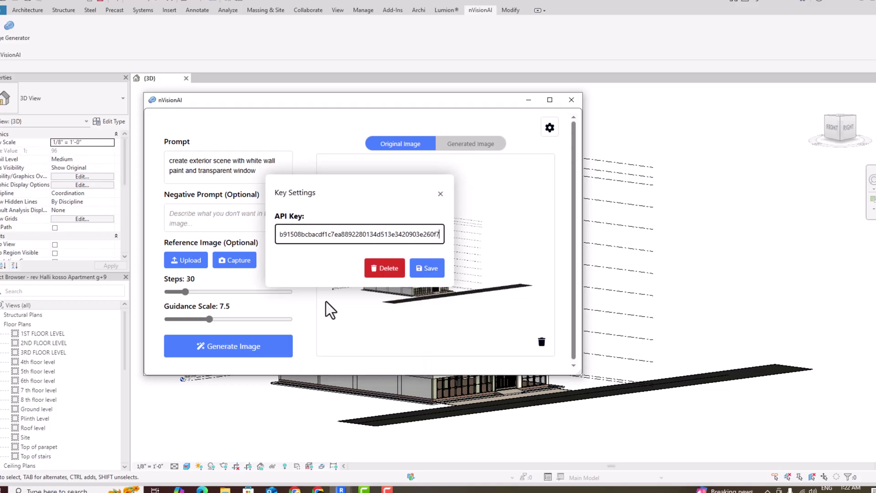
click(428, 270)
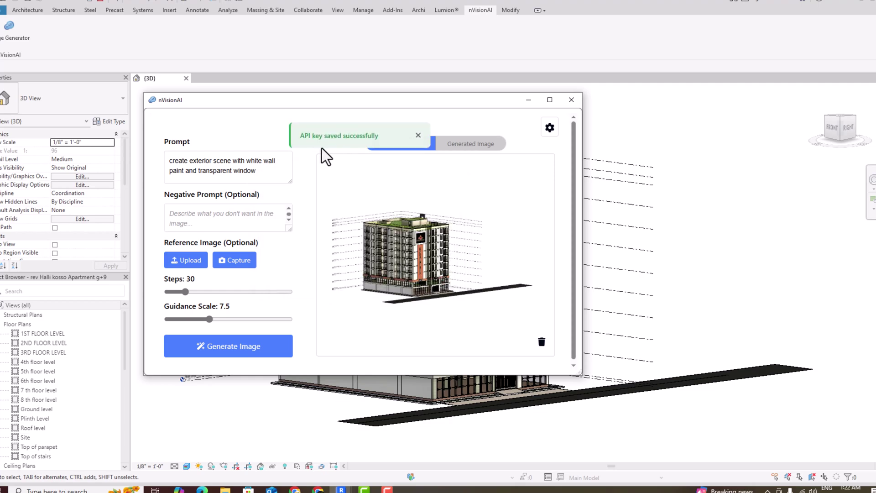
click(237, 349)
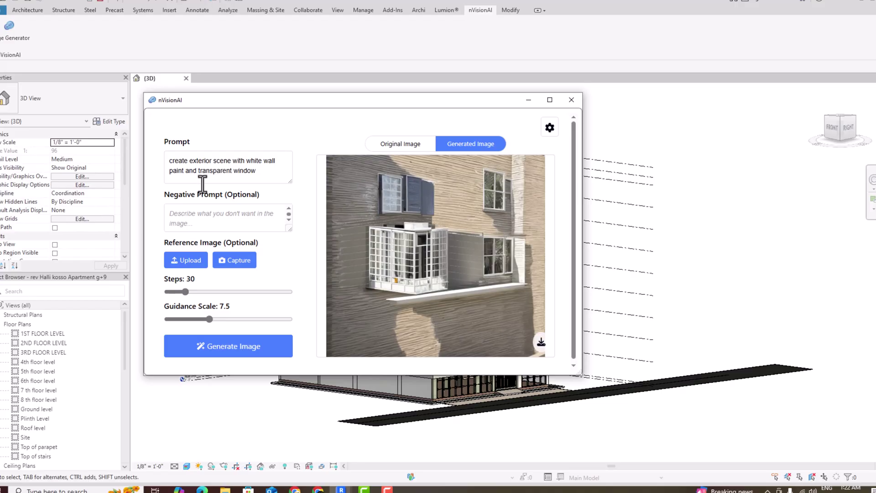
Regenerate the image with the negative prompt "no back building" and "boundary wall around" added to the prompt, and close the generator.
click(194, 221)
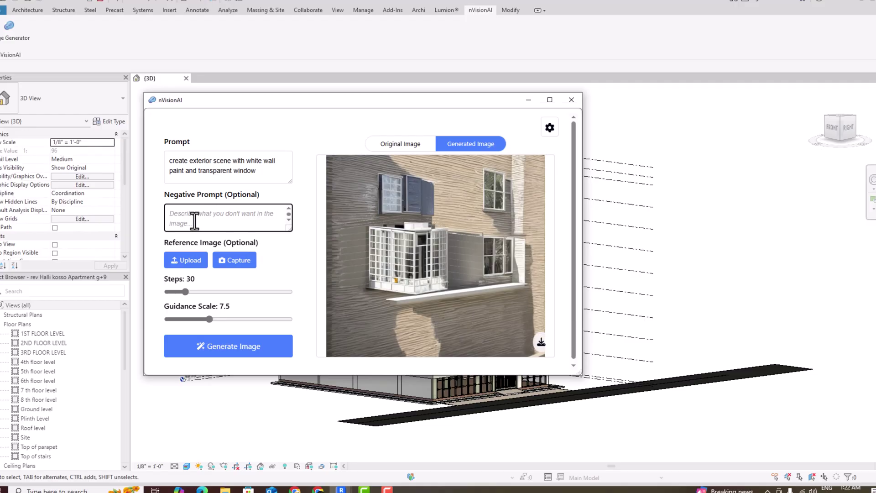
text(no back building)
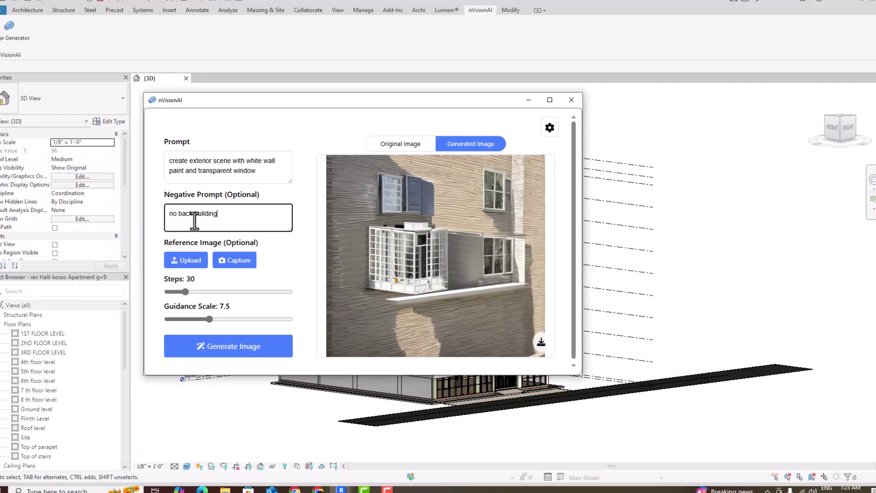
click(259, 170)
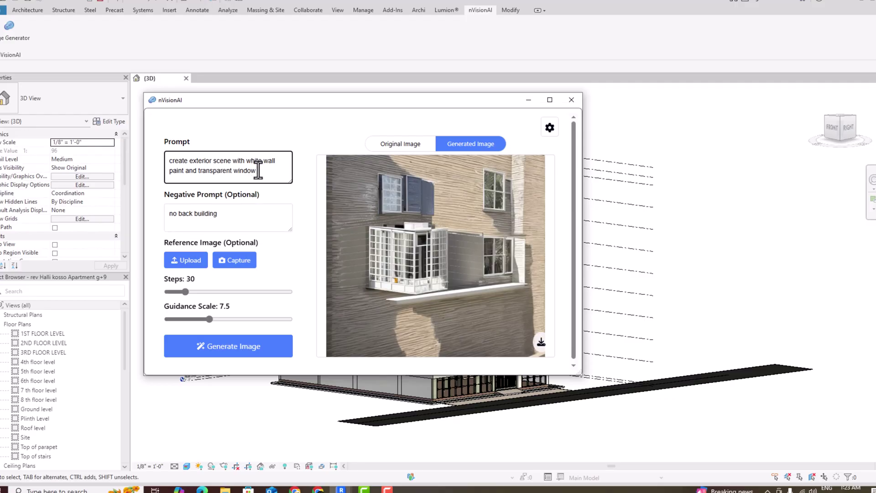
text(boundary wall around)
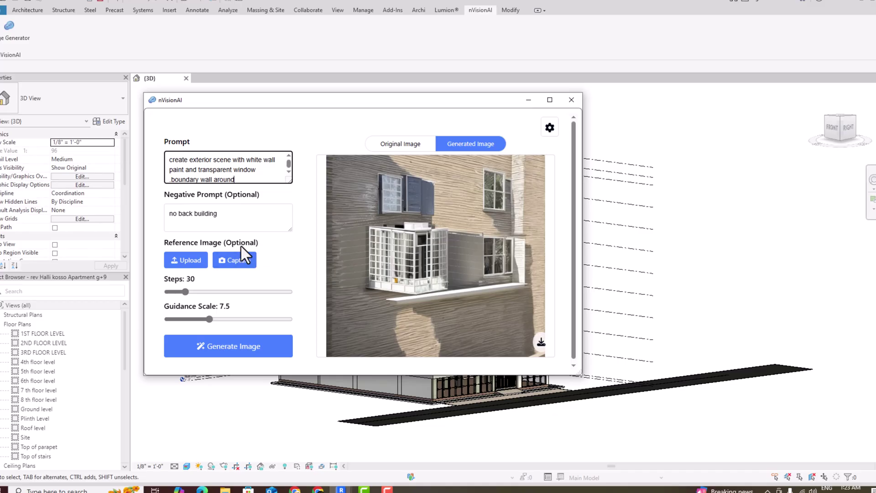
click(247, 348)
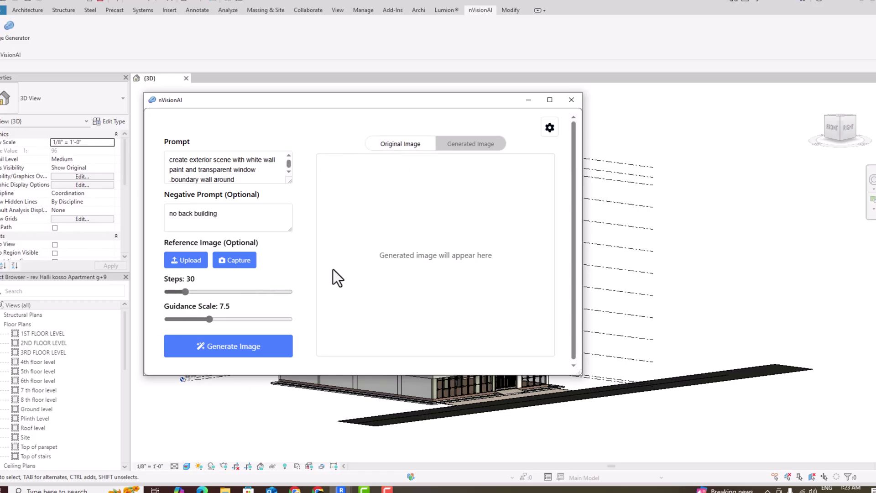
click(572, 100)
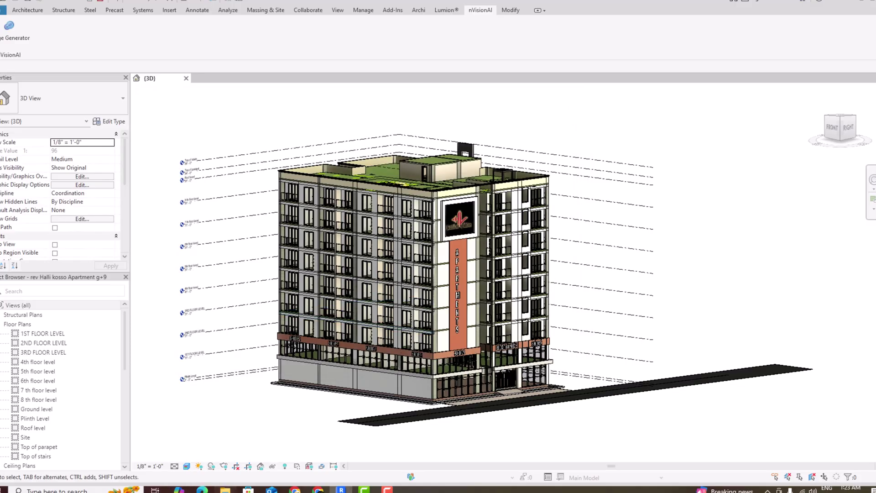
Examine the saved renders generated_image and generated_imagec from the Downloads folder up close, and return to the Revit model.
click(225, 490)
click(218, 108)
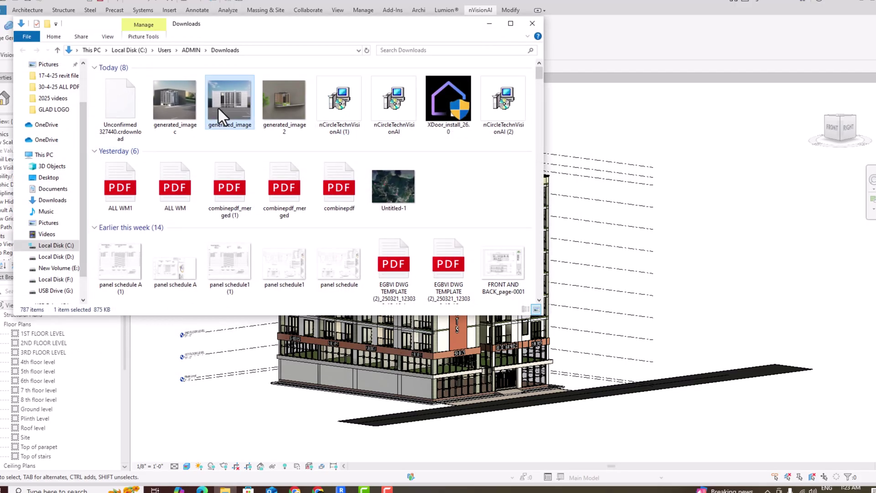
double_click(217, 107)
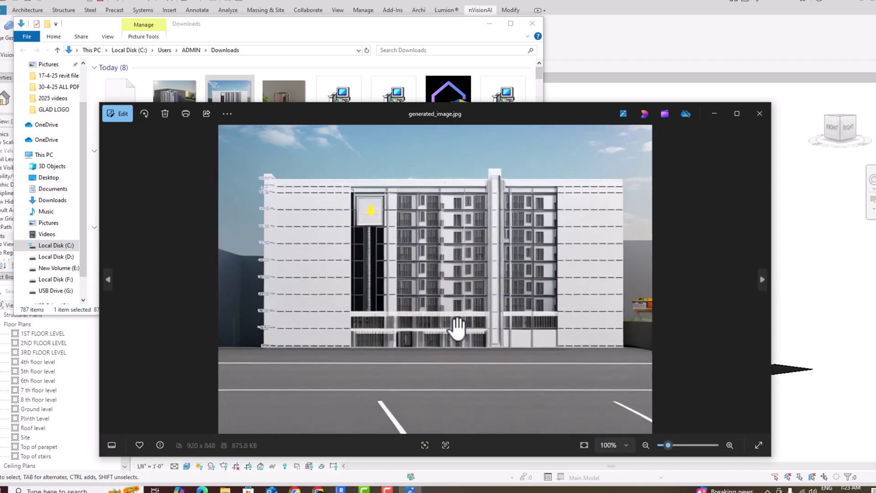
scroll(457, 327, up, 2)
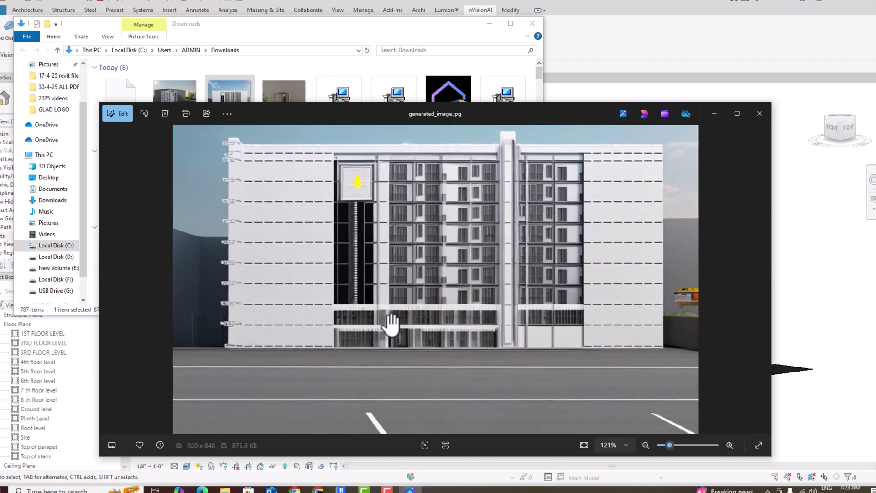
click(760, 114)
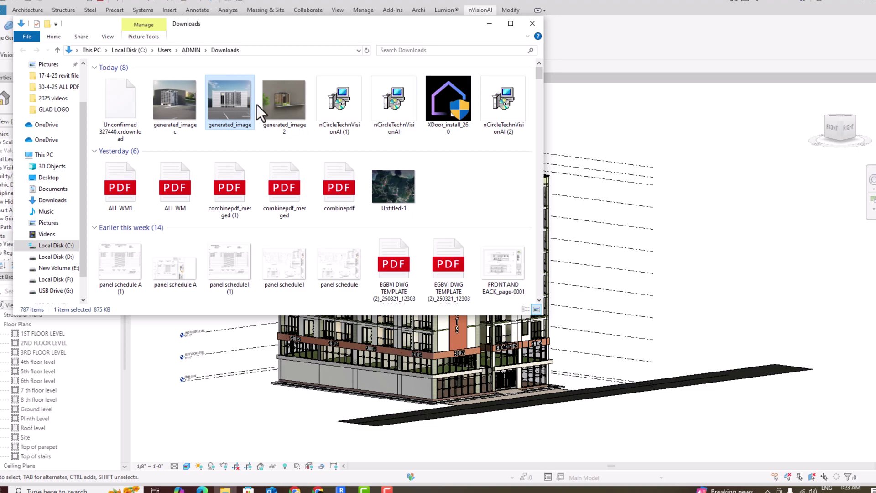
double_click(181, 98)
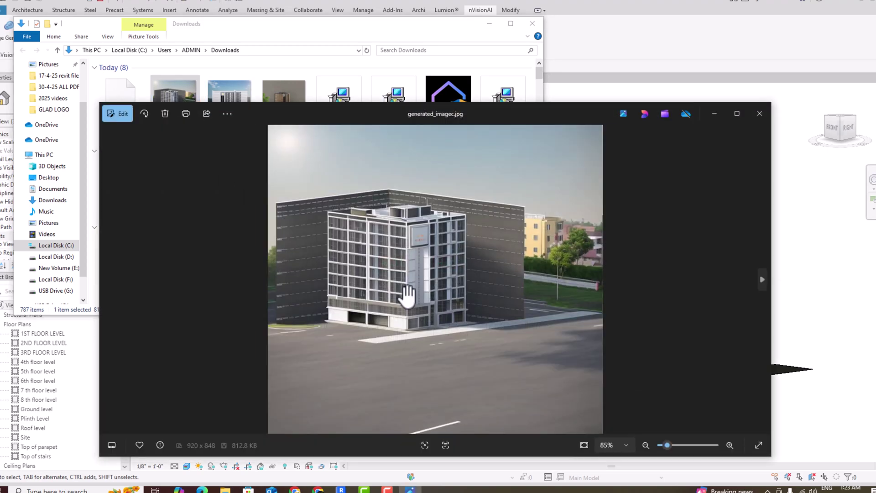
scroll(408, 296, up, 3)
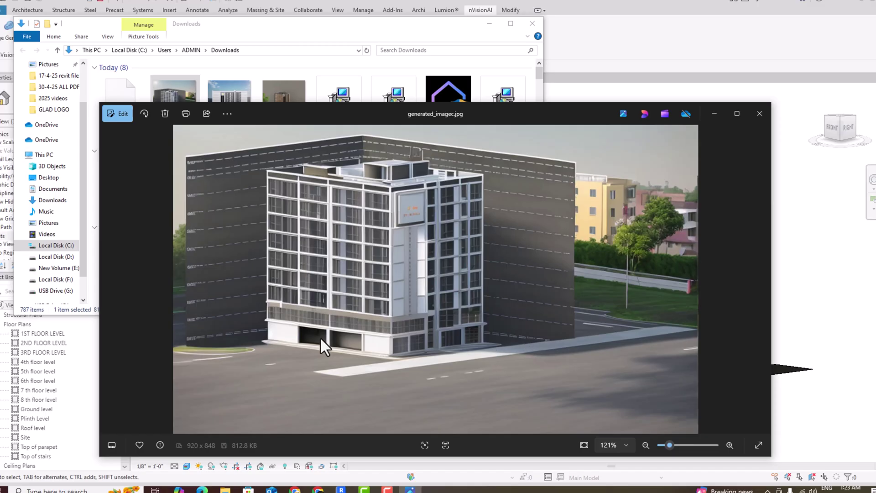
click(762, 107)
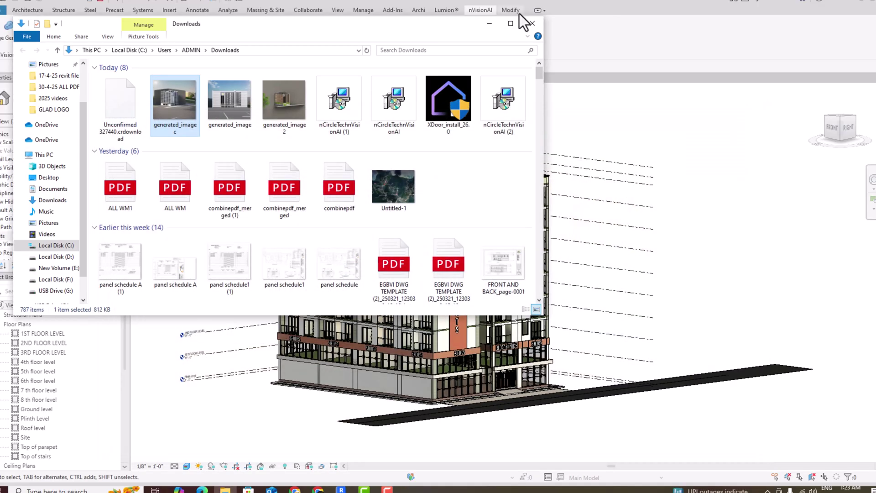
click(532, 23)
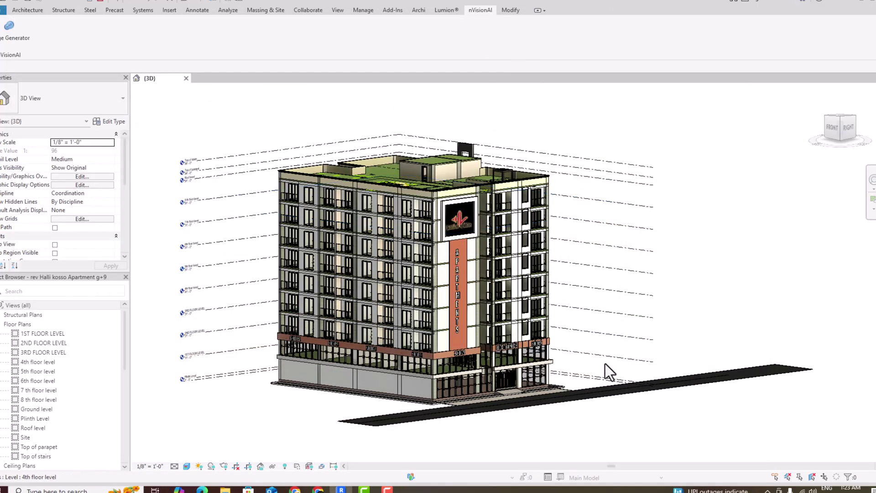